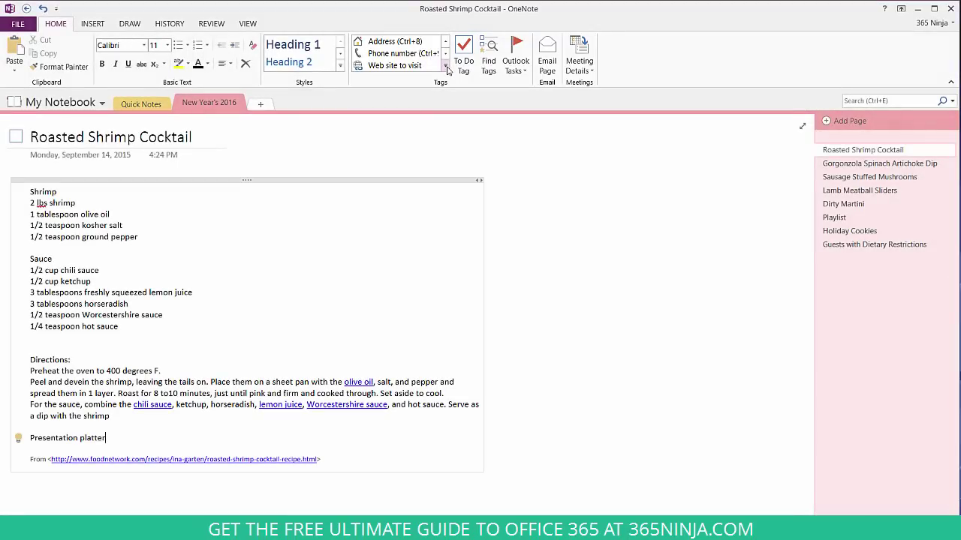
Check off the to-do tag beside the Roasted Shrimp Cocktail title and remove the Idea tag from the Presentation platter line
left_click(446, 68)
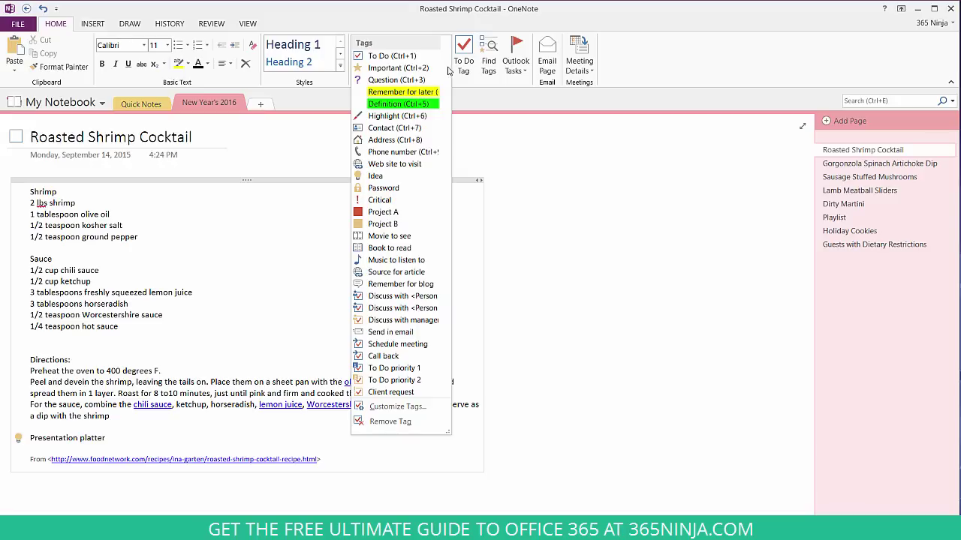
left_click(390, 421)
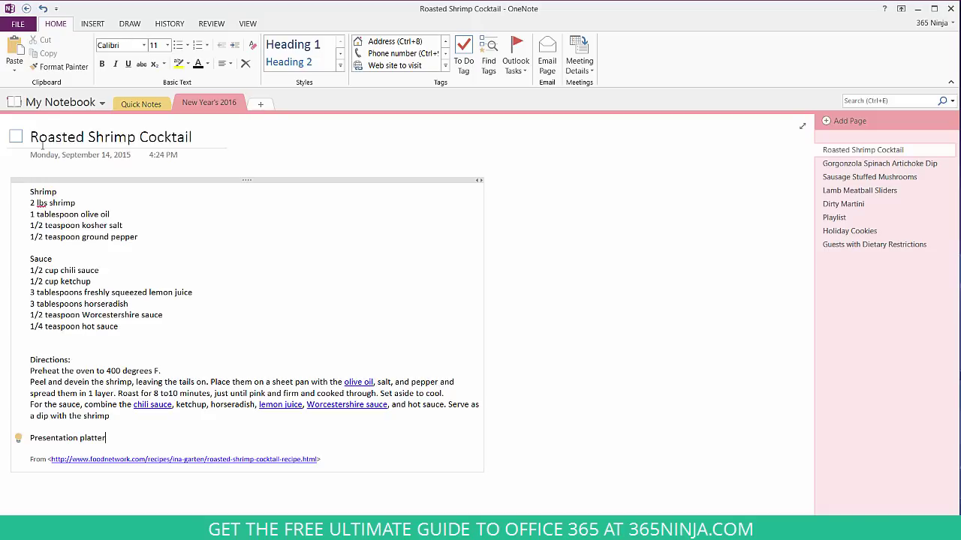
left_click(16, 137)
right_click(19, 442)
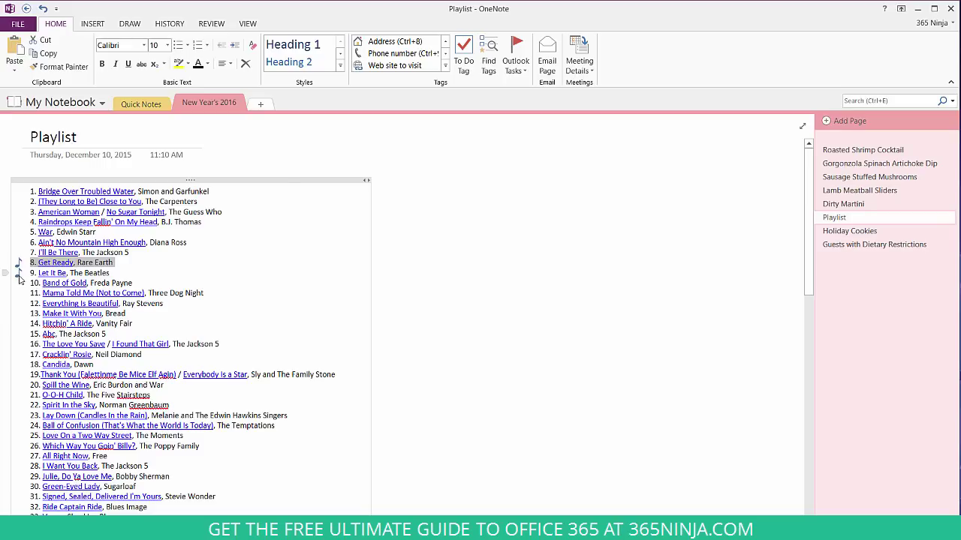
View the Holiday Cookies page and open the Guests with Dietary Restrictions page
key("ctrl+Page_Down")
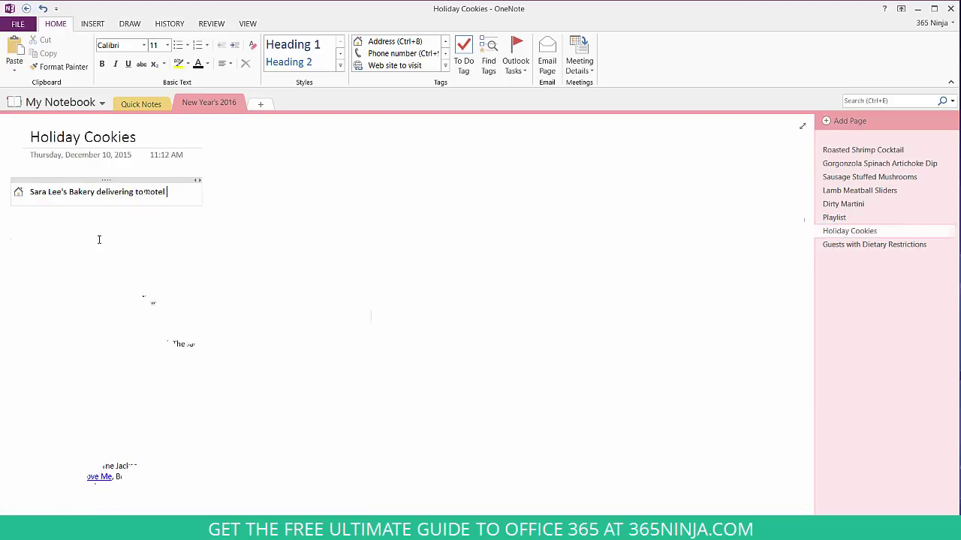
key("ctrl+b")
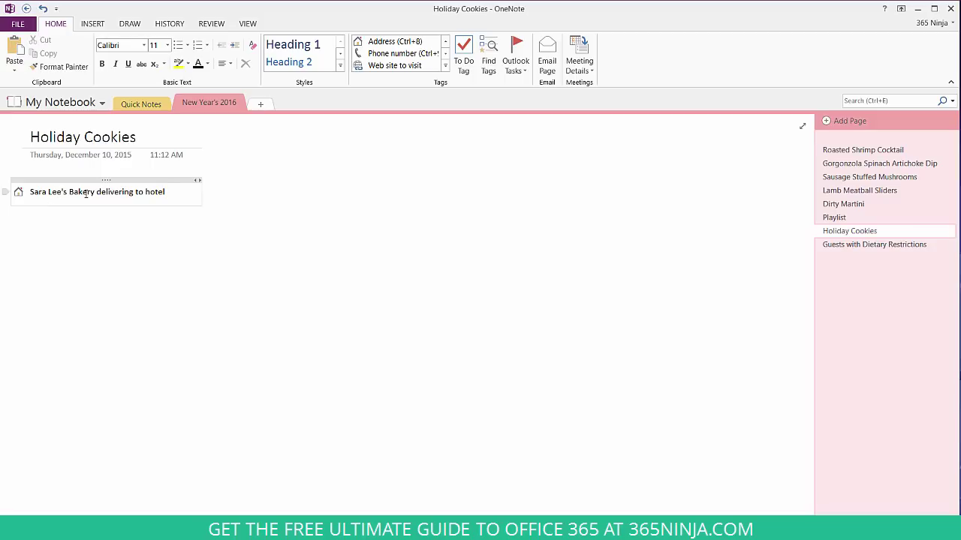
key("ctrl+Page_Down")
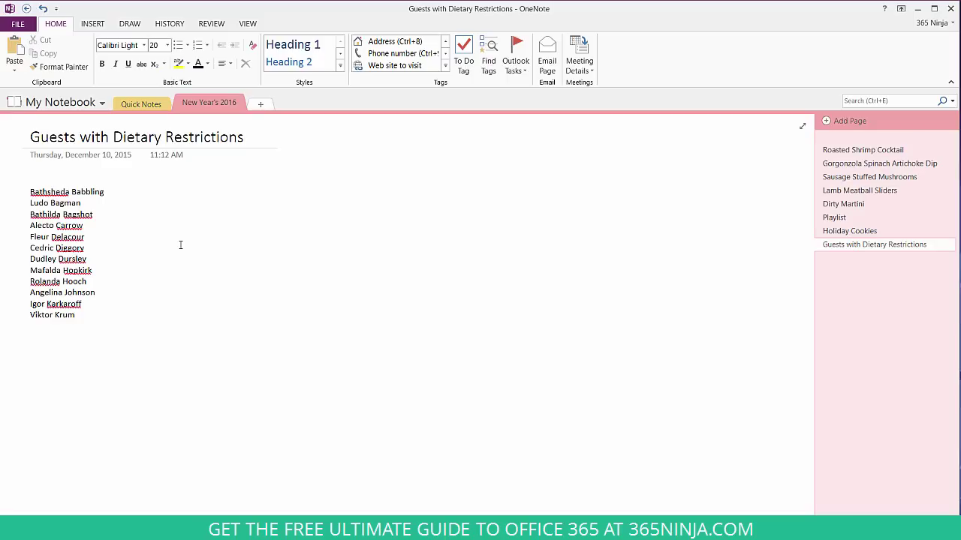
Create a custom tag named Nut Allergy with the green star symbol
left_click(446, 70)
left_click(406, 410)
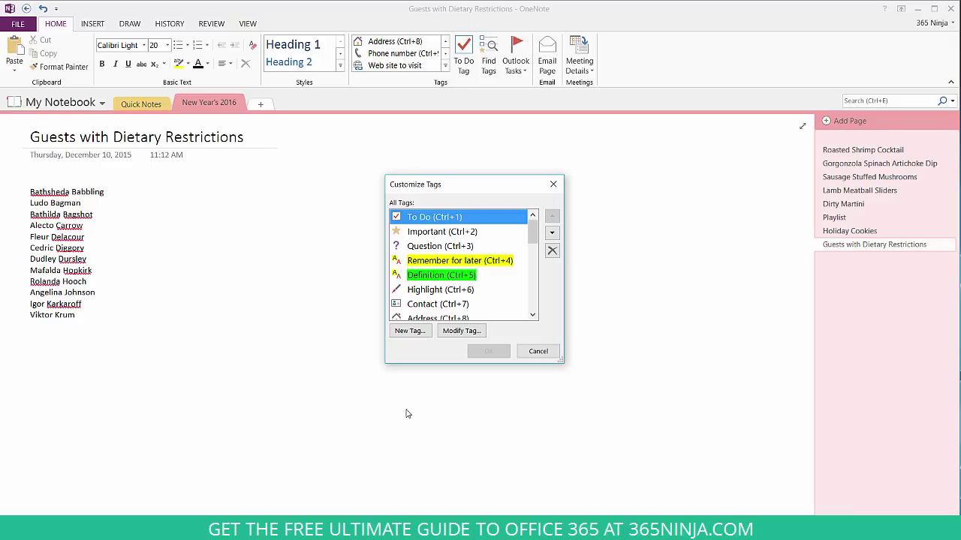
left_click(401, 331)
type("Nut Allergy")
left_click(418, 263)
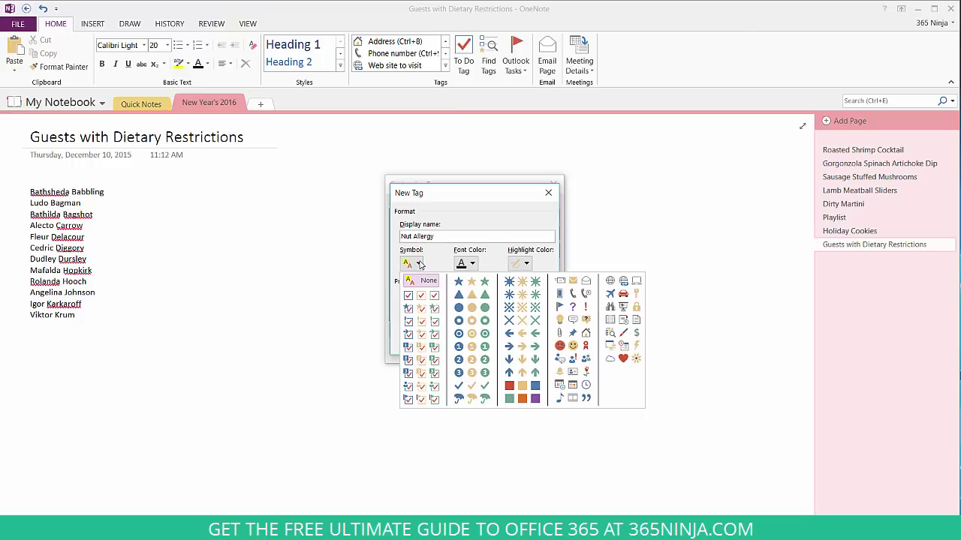
left_click(488, 286)
left_click(484, 342)
Create a second custom tag named Vegetarian with the yellow X symbol and save the tag customizations
left_click(405, 389)
type("Vegetarian")
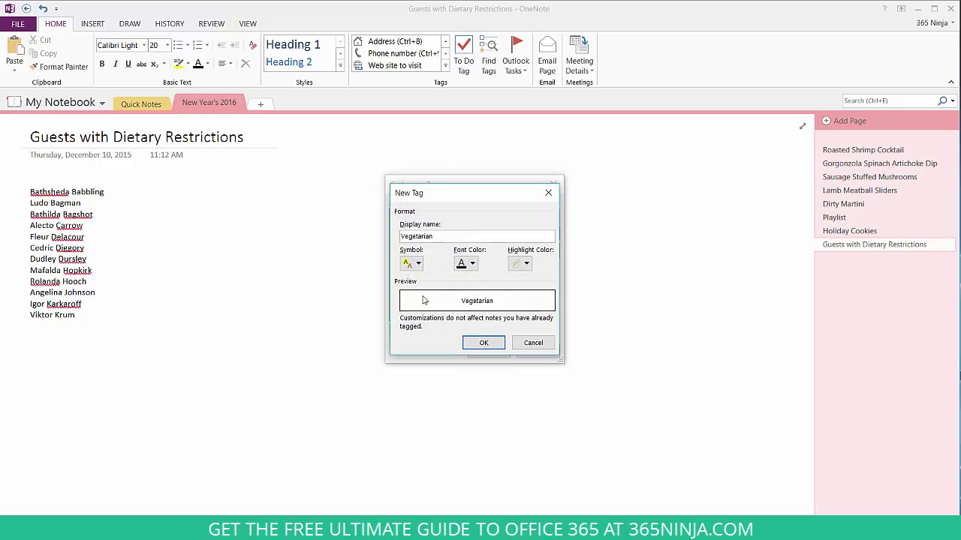
left_click(417, 264)
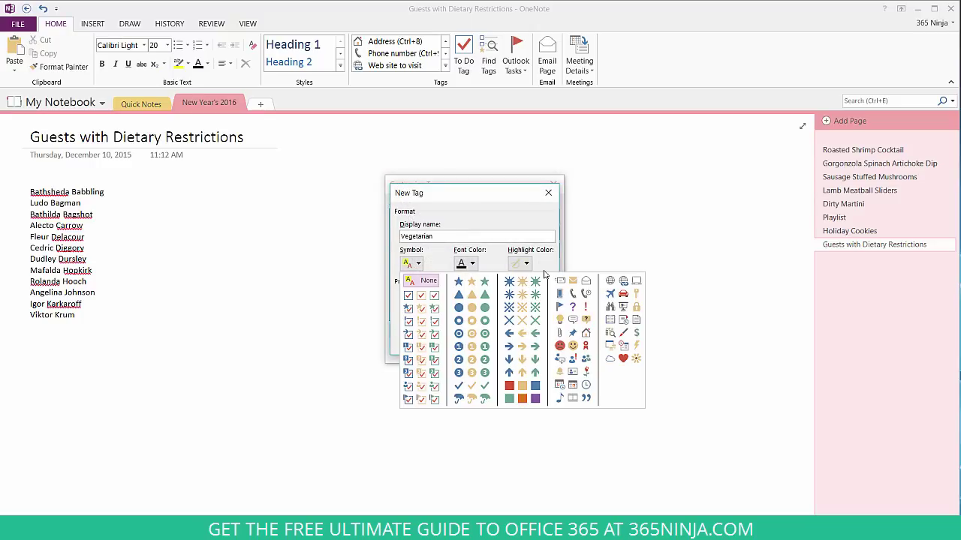
left_click(523, 322)
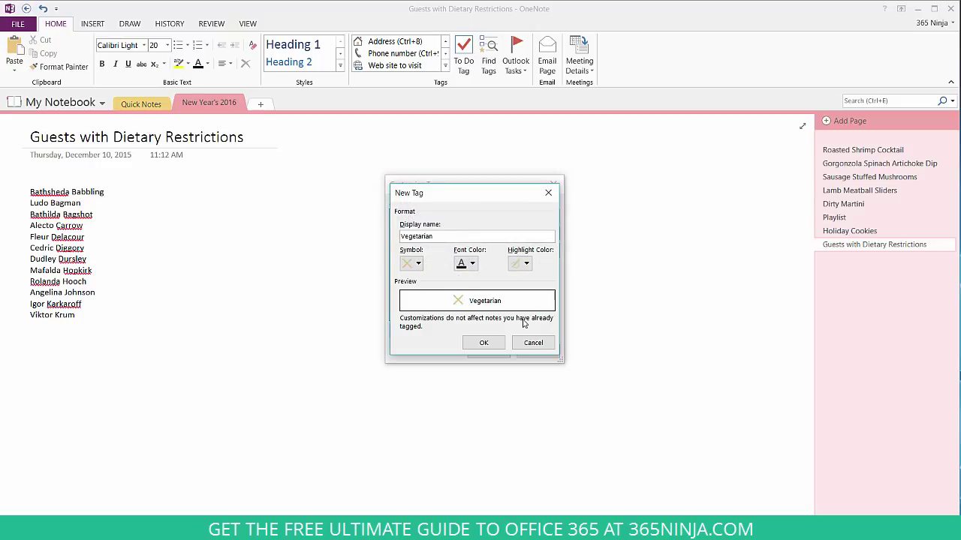
left_click(488, 346)
left_click(488, 351)
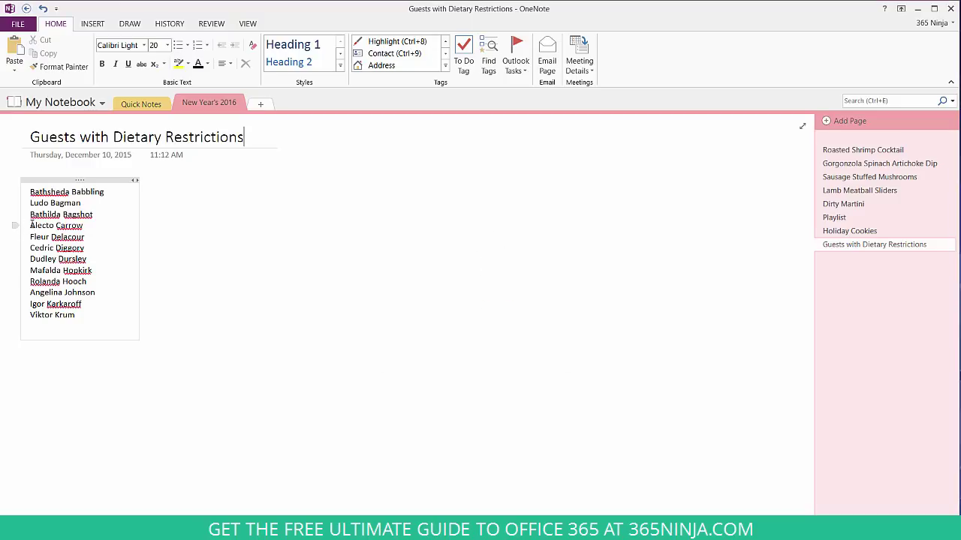
Apply the Nut Allergy tag to the fourth and eighth guests in the list
left_click(30, 225)
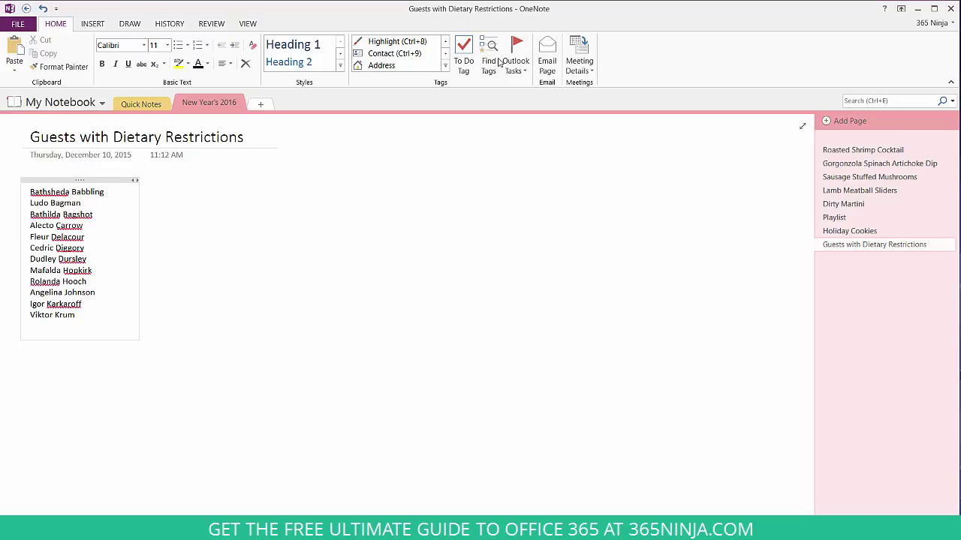
left_click(445, 66)
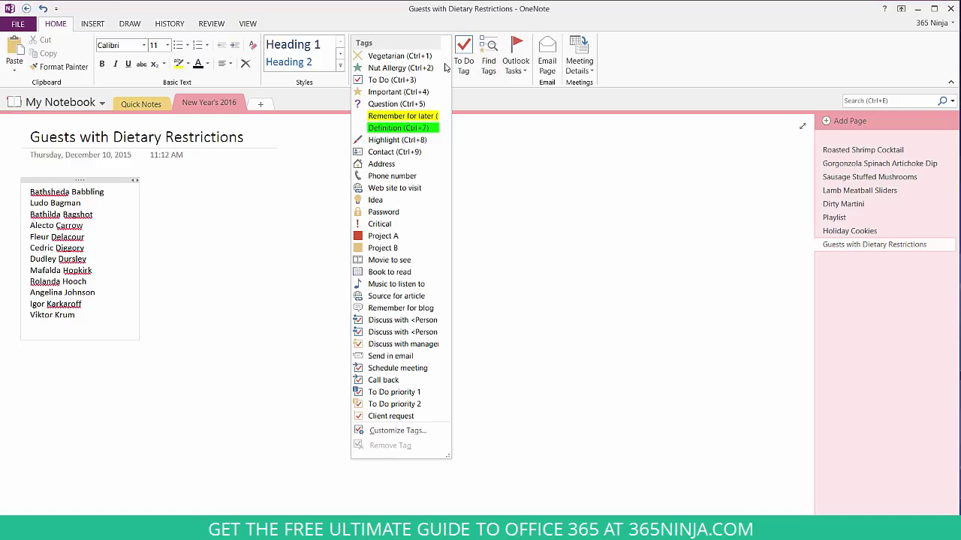
left_click(395, 68)
left_click(30, 269)
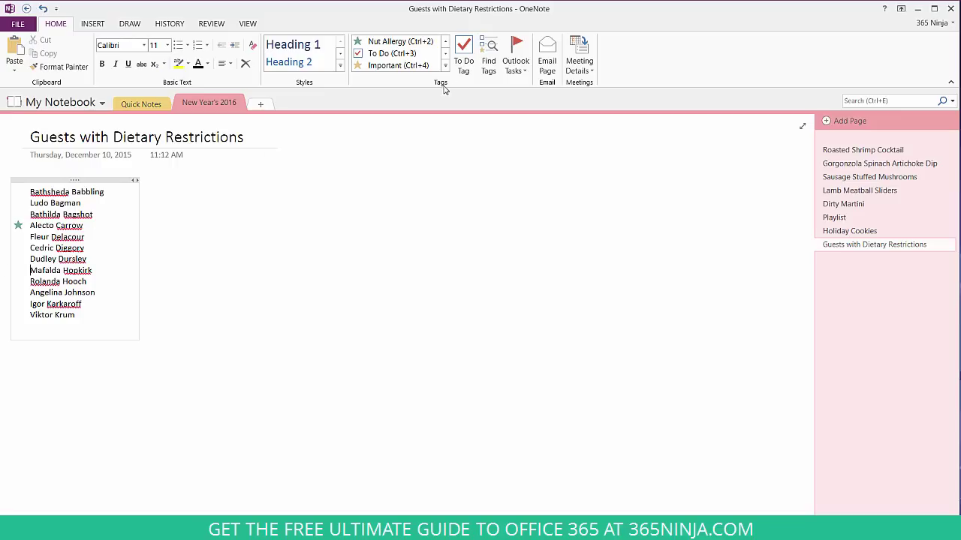
left_click(418, 44)
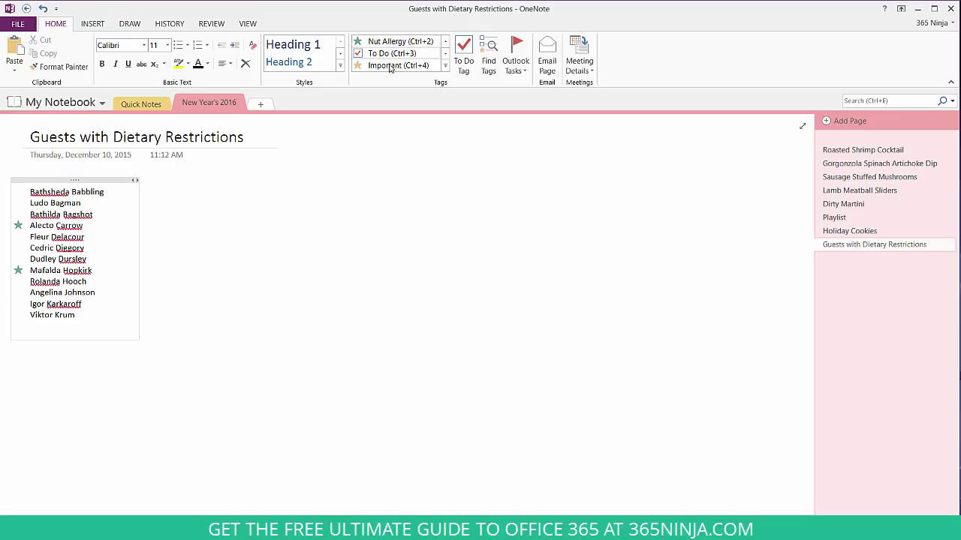
Apply the Vegetarian tag to the last guest and the second guest in the list
left_click(445, 67)
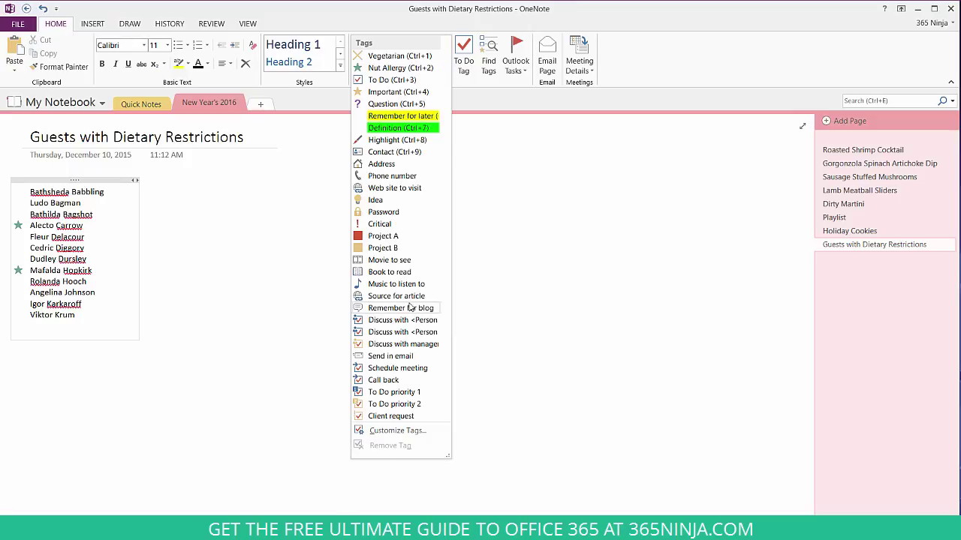
left_click(398, 55)
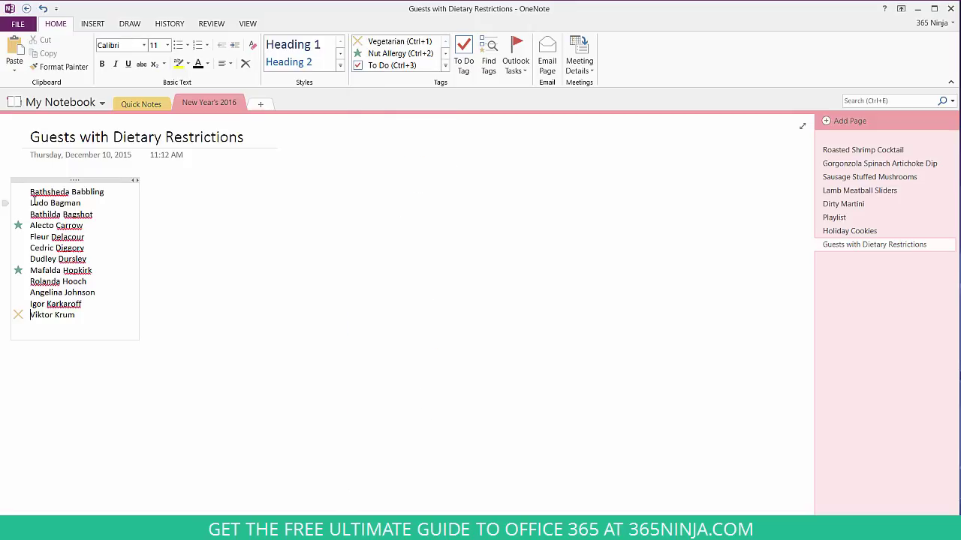
key("ctrl+1")
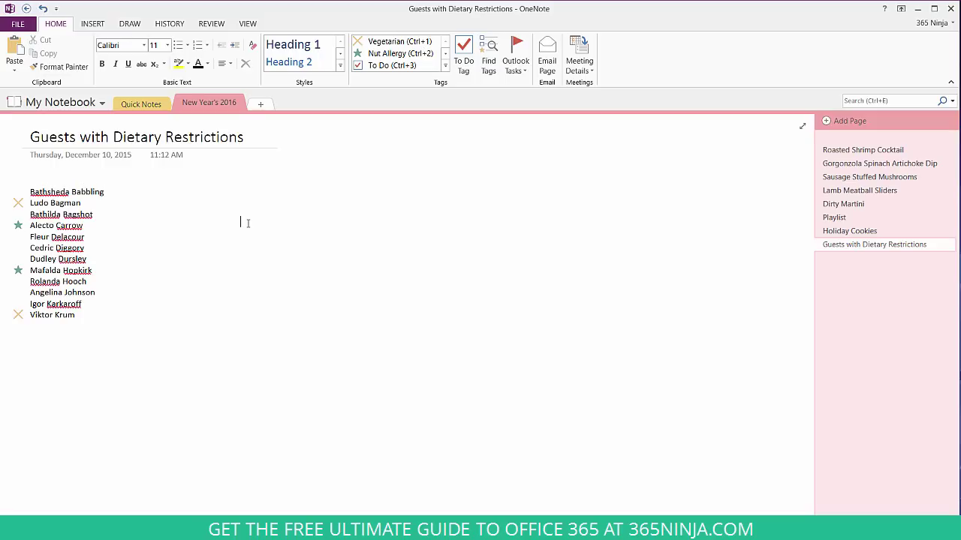
Find all tags in the notebook and review the tagged notes grouped by tag name
left_click(485, 67)
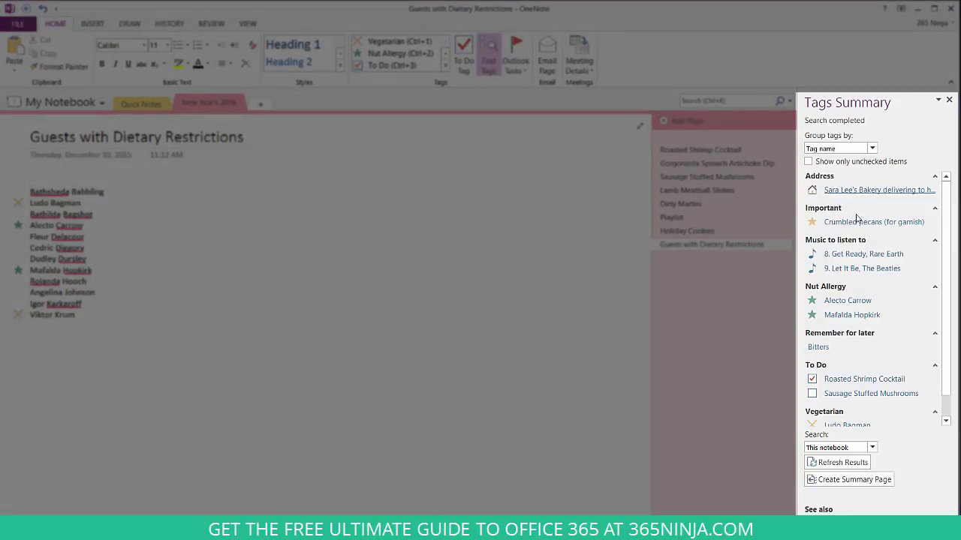
scroll(857, 224, "down", 1)
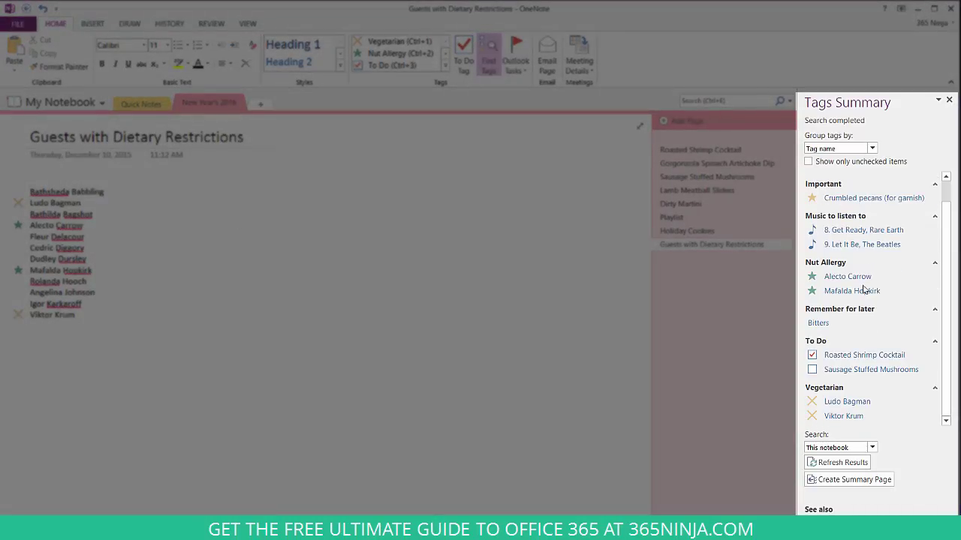
scroll(863, 291, "up", 1)
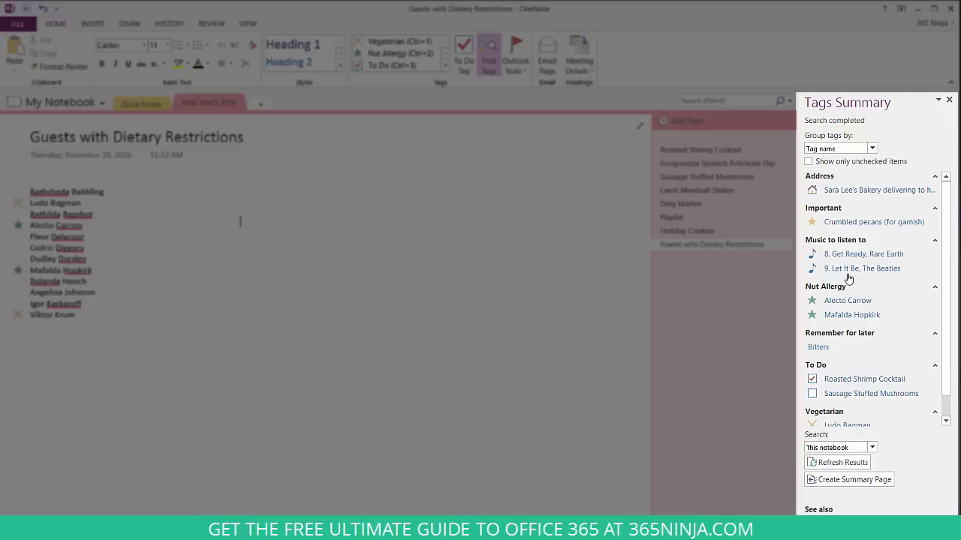